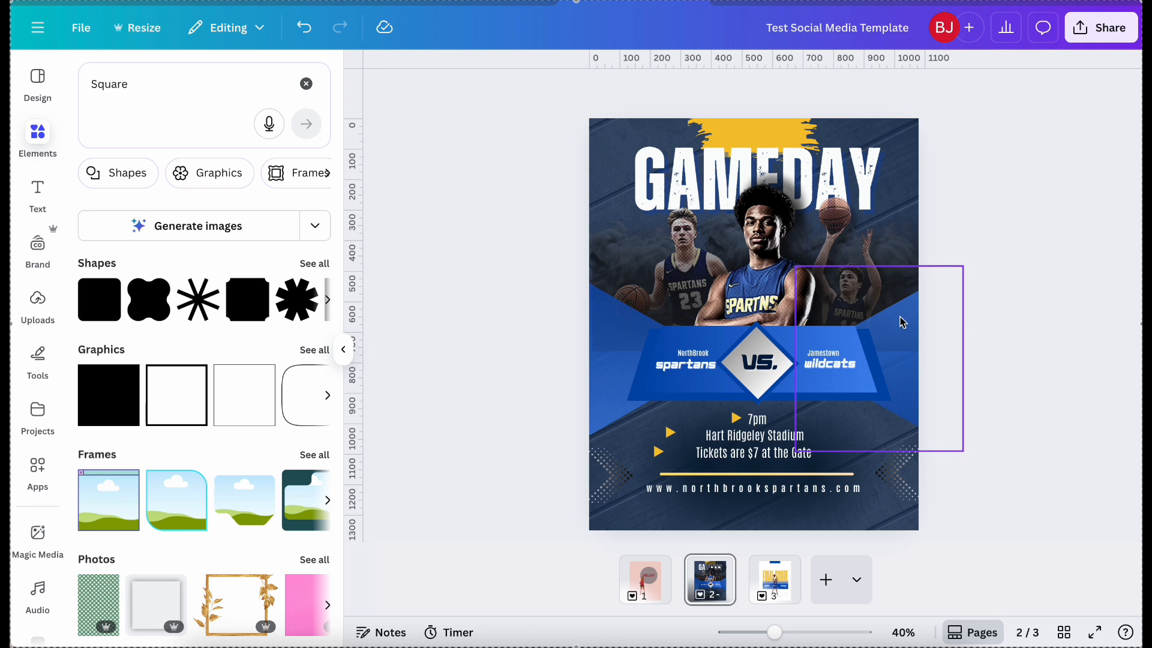
Step: Open the layer list with the blue triangle at the poster's side selected and examine the stacking order of the elements
left_click(902, 322)
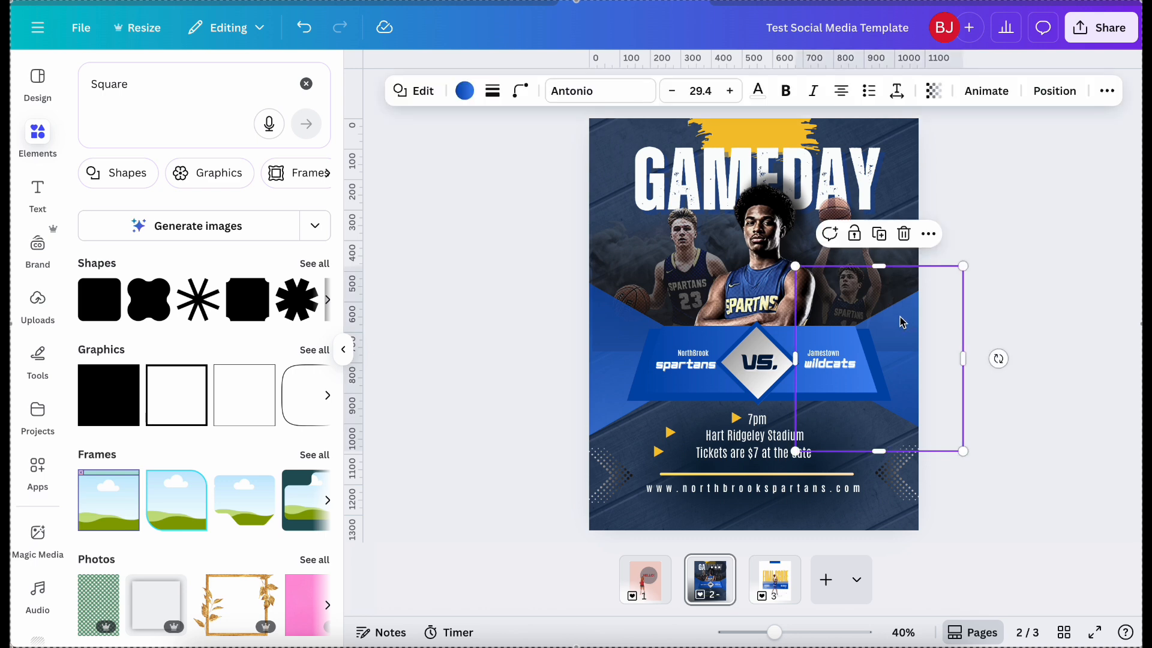
left_click(1054, 91)
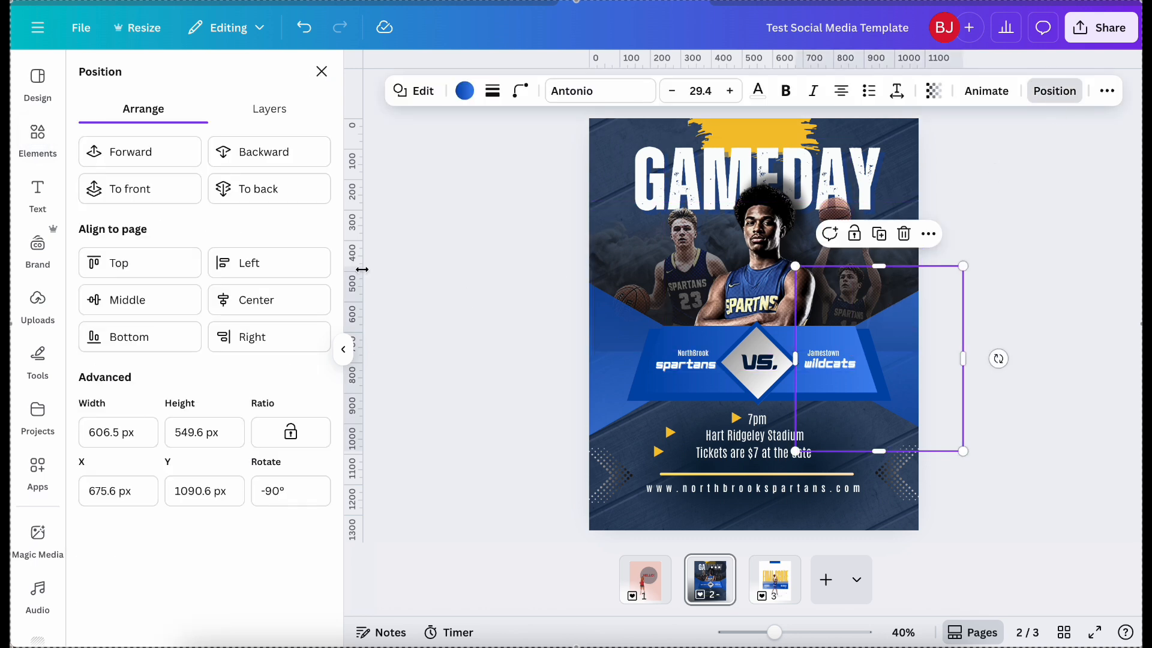
left_click(288, 122)
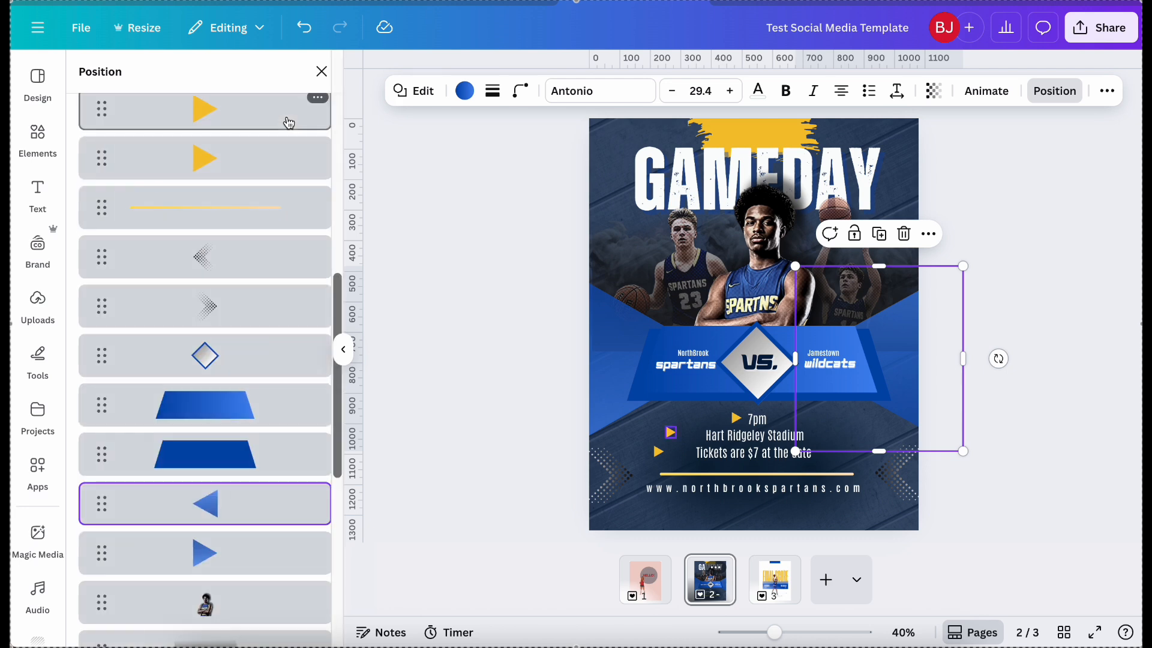
scroll(274, 209, "up", 5)
scroll(274, 209, "up", 5)
scroll(269, 205, "down", 2)
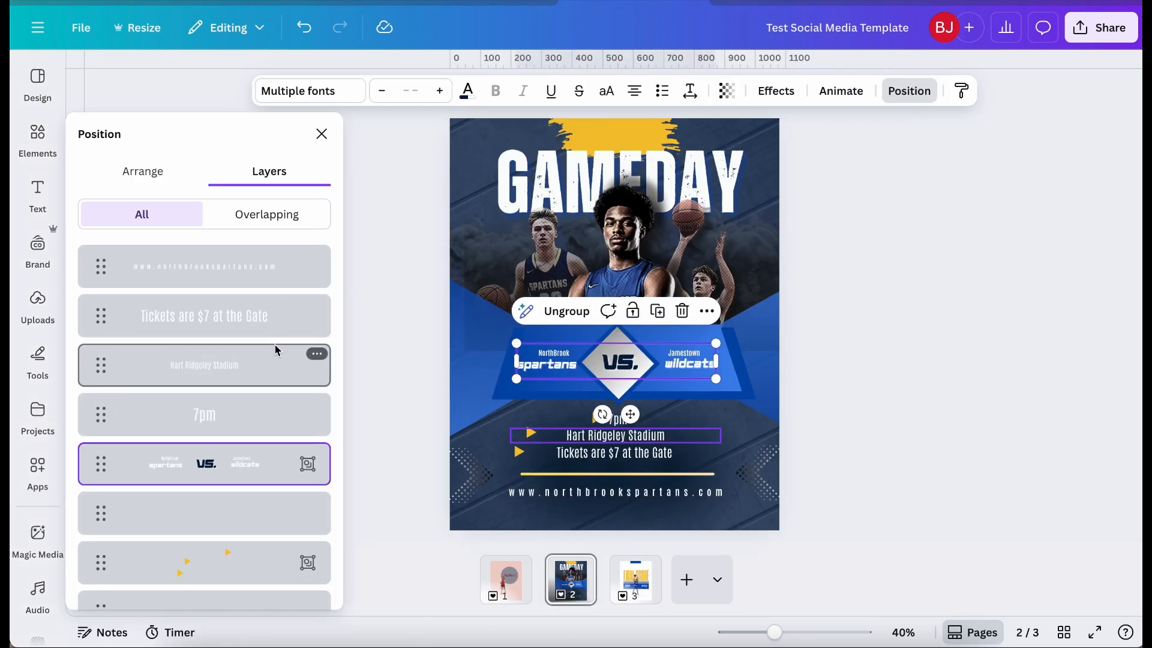
scroll(278, 350, "down", 4)
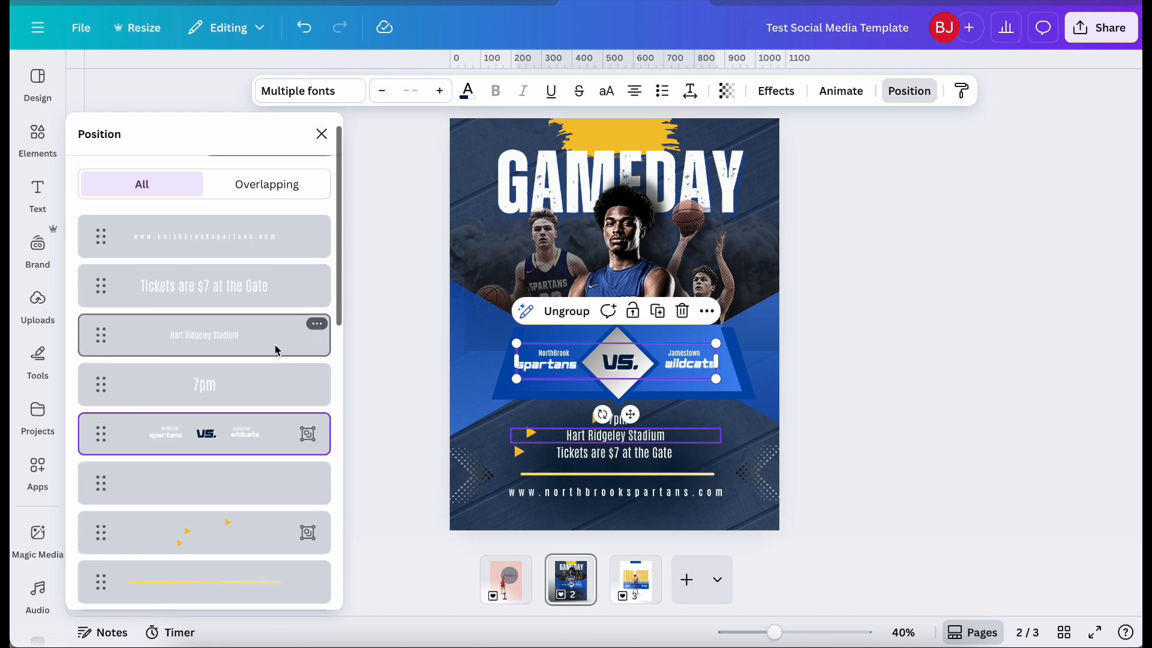
scroll(278, 350, "down", 6)
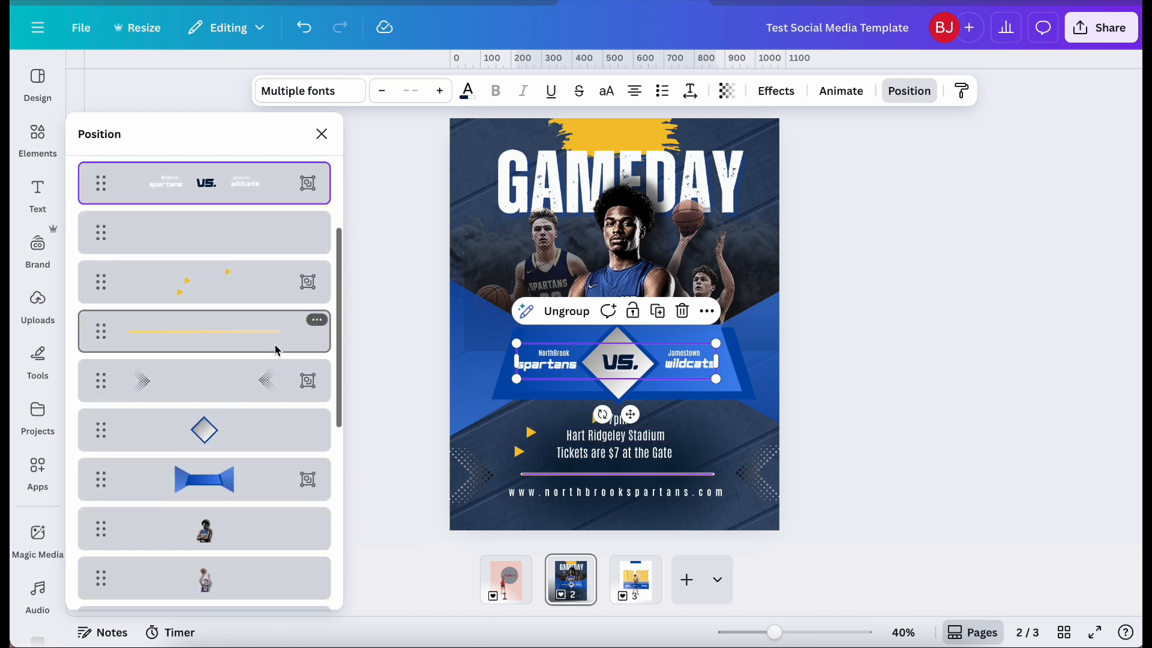
scroll(278, 350, "up", 5)
scroll(277, 350, "up", 3)
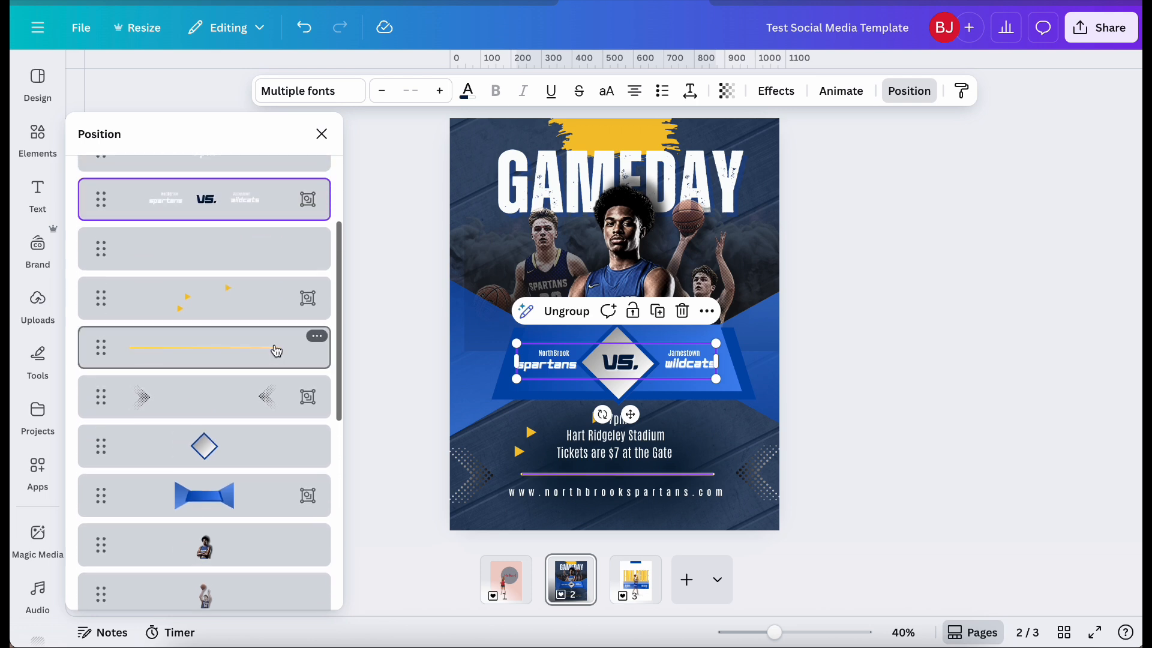
scroll(242, 282, "up", 3)
Step: Compare the layer list with the poster by selecting the centre player and the website text, and view the layers down to the background
left_click(233, 467)
left_click(612, 243)
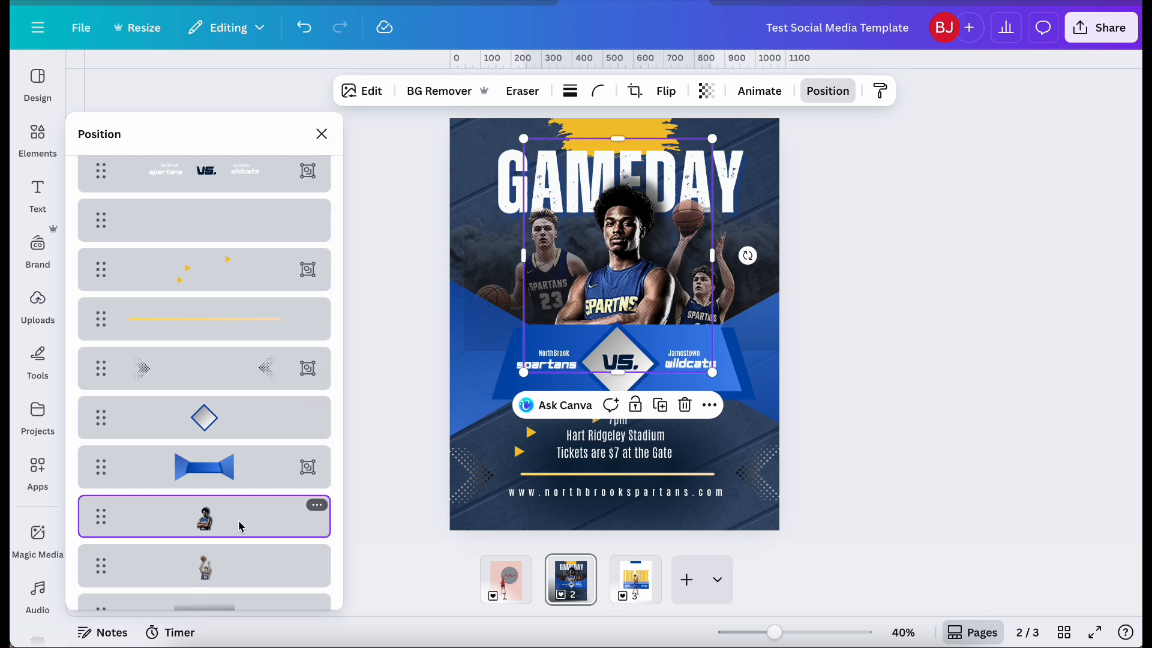
scroll(239, 526, "up", 5)
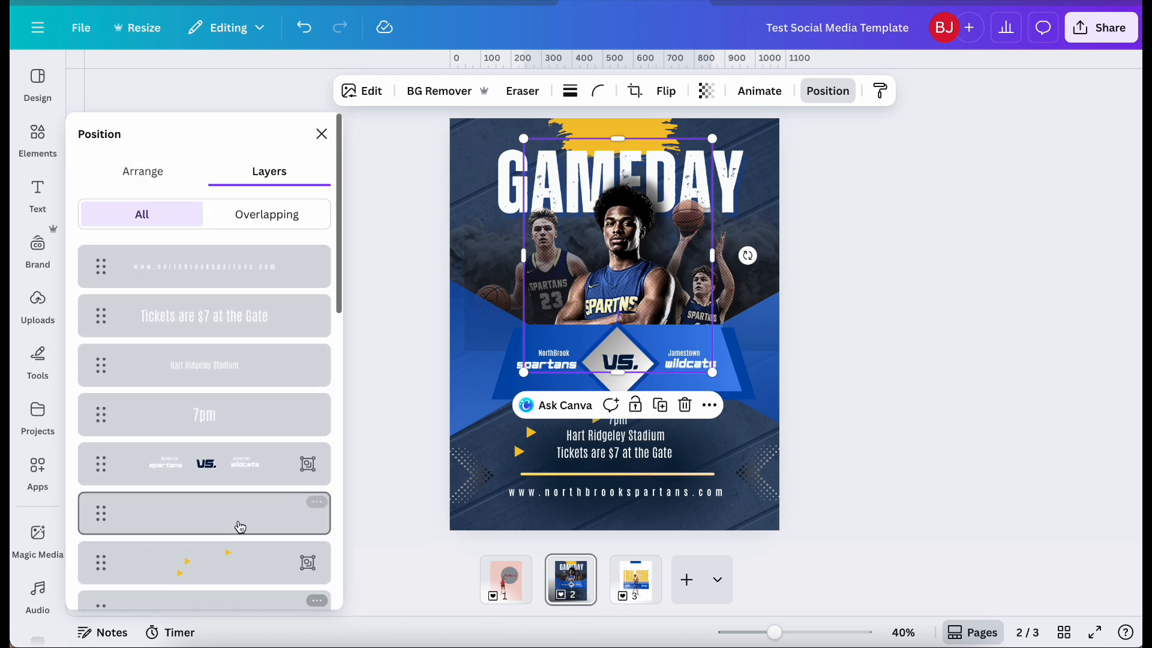
left_click(260, 273)
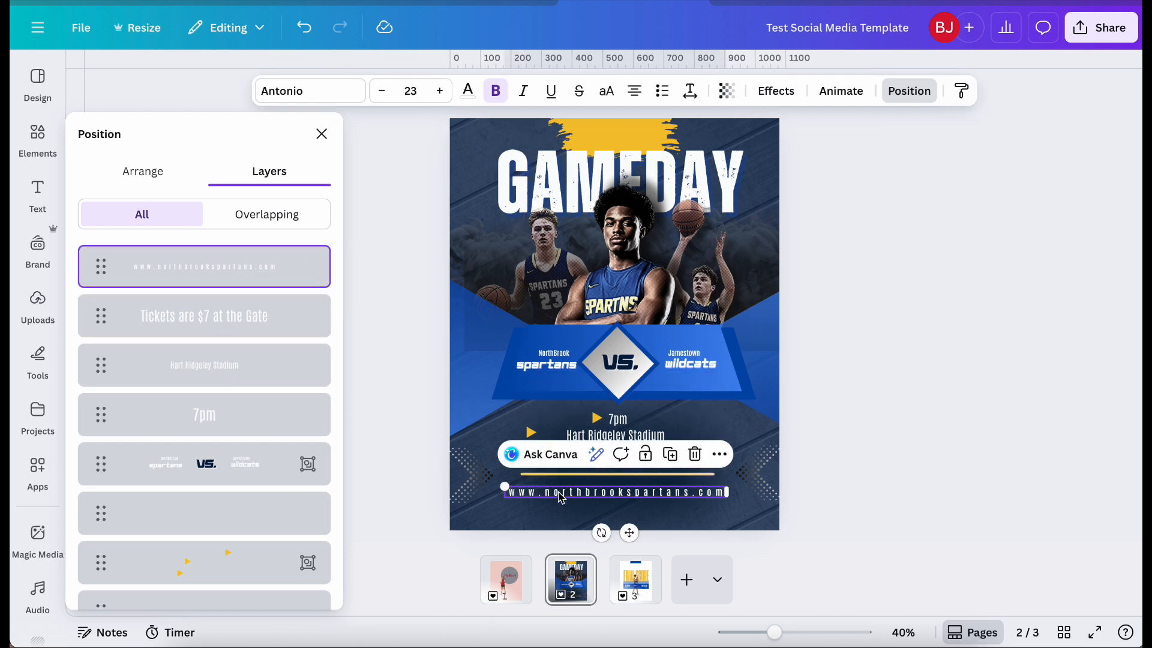
scroll(278, 483, "down", 5)
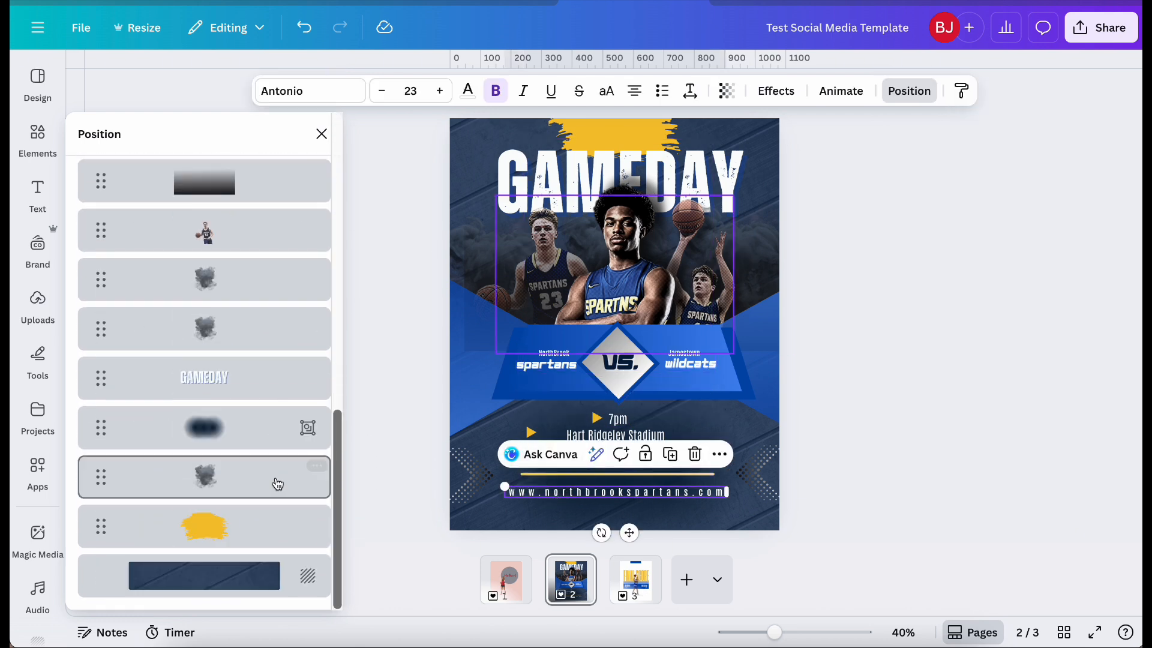
left_click(363, 523)
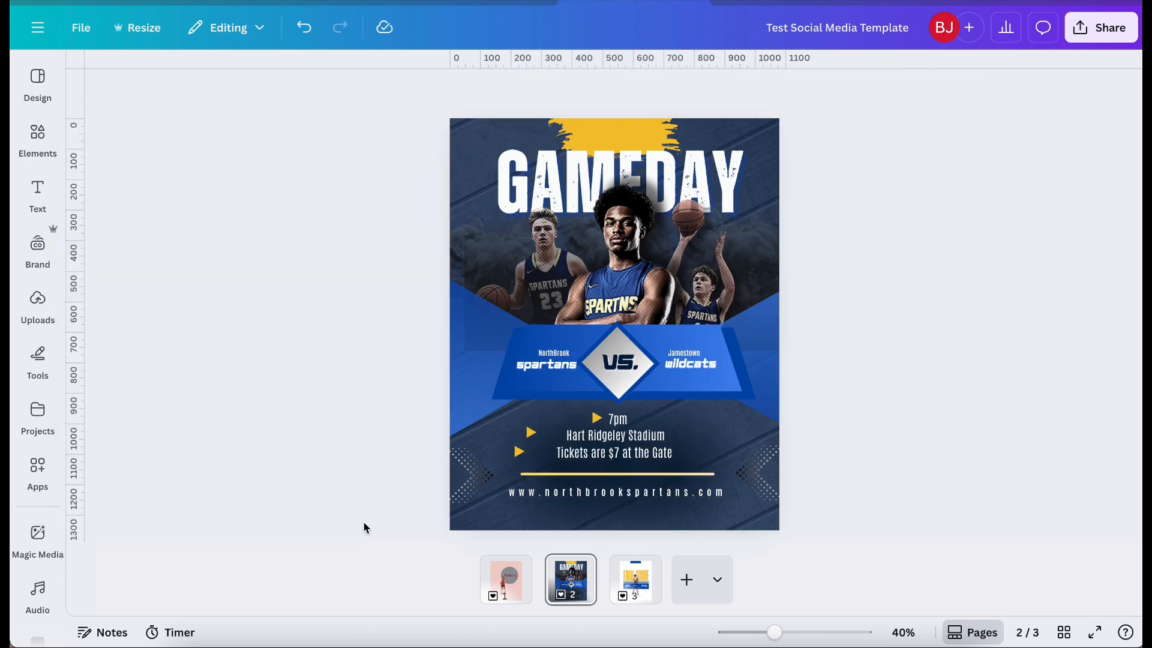
Step: Move the smoke layer that sits just above GAMEDAY in the layer list to directly above the centre player's layer
left_click(773, 178)
left_click(924, 93)
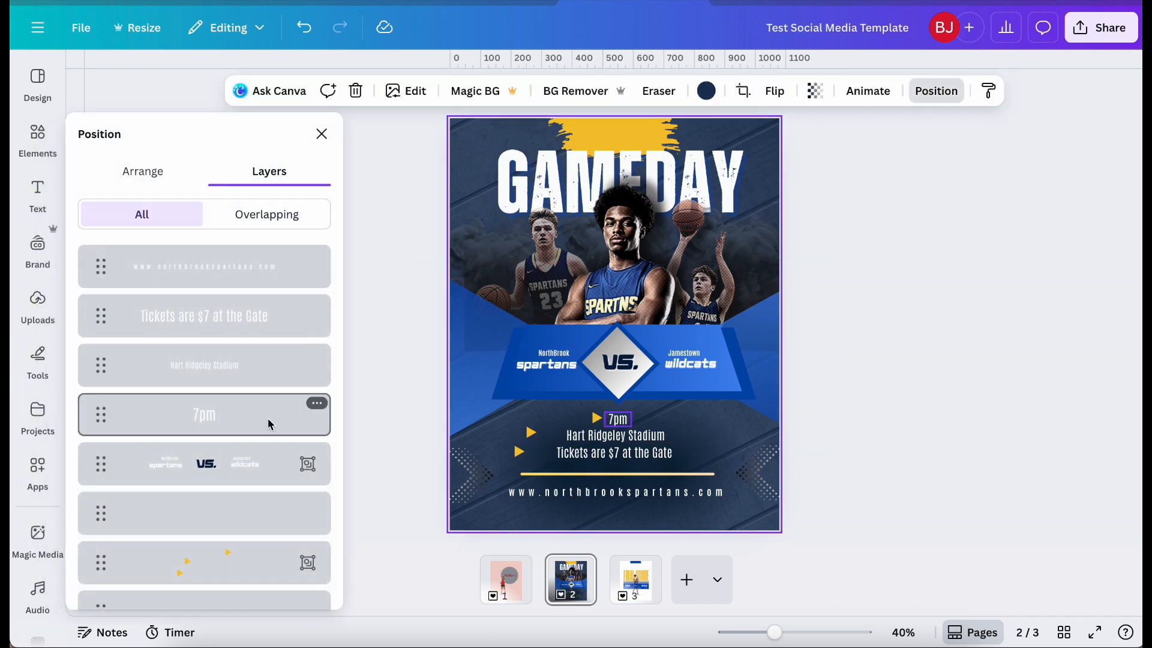
scroll(268, 420, "down", 3)
scroll(268, 425, "down", 4)
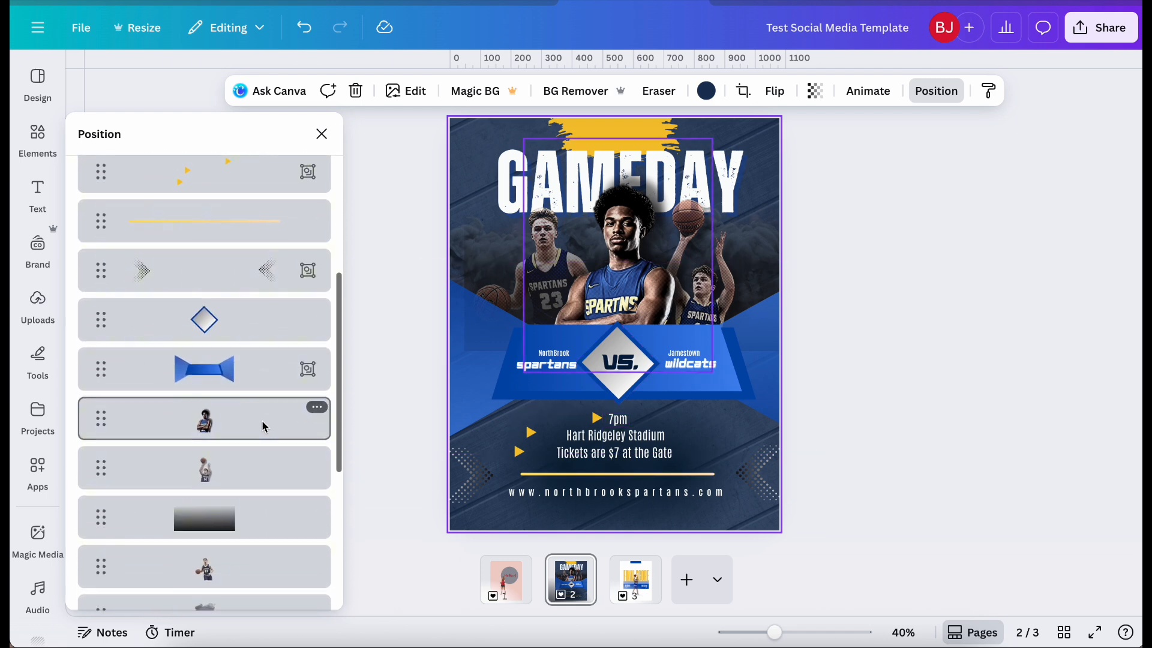
scroll(253, 477, "down", 4)
left_click(235, 468)
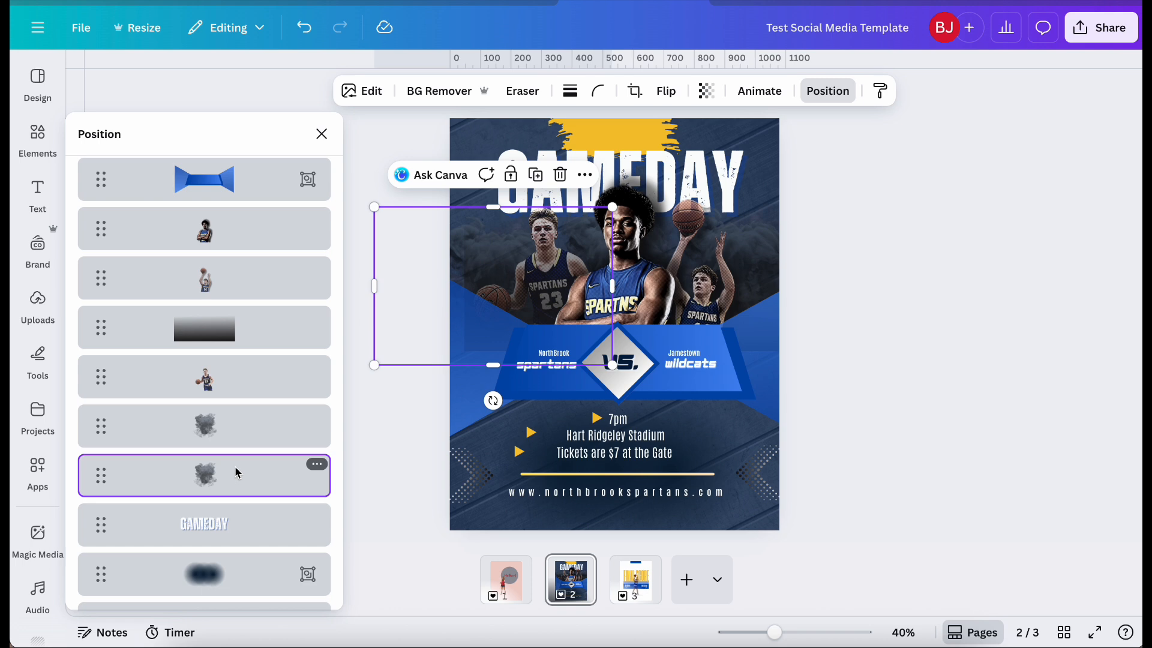
left_click(234, 468)
left_click_drag(234, 472, 232, 218)
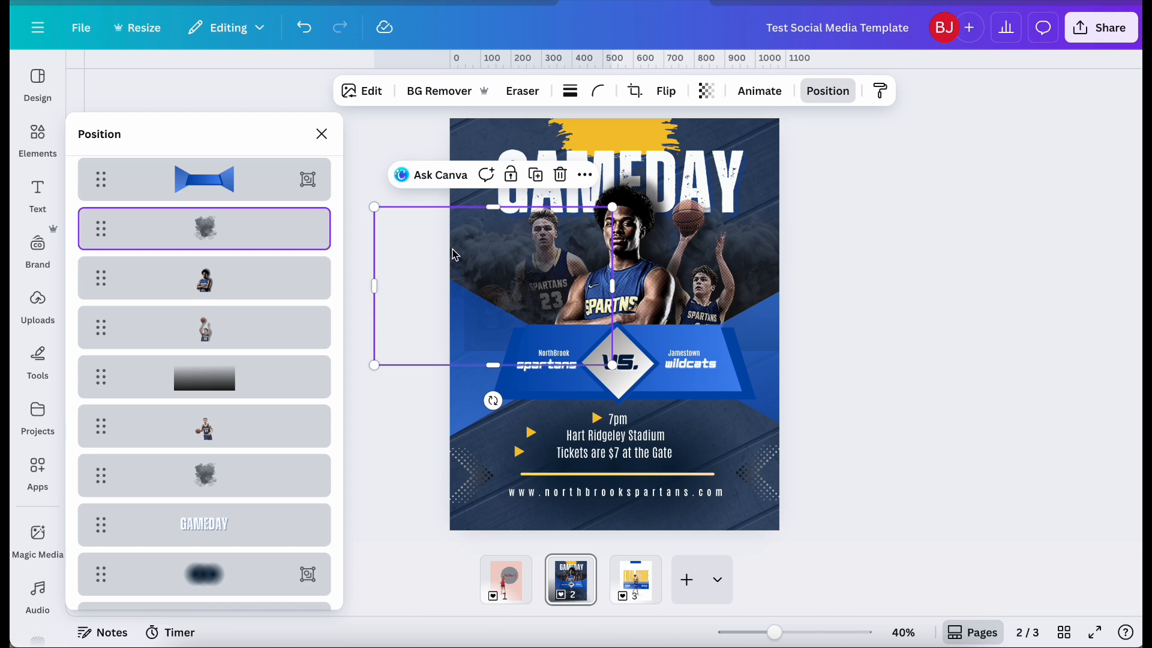
Step: Move the smoke layer back down the layer list to directly above the GAMEDAY title
mouse_move(462, 250)
left_mouse_down()
mouse_move(506, 245)
mouse_move(496, 231)
mouse_move(452, 250)
left_mouse_up()
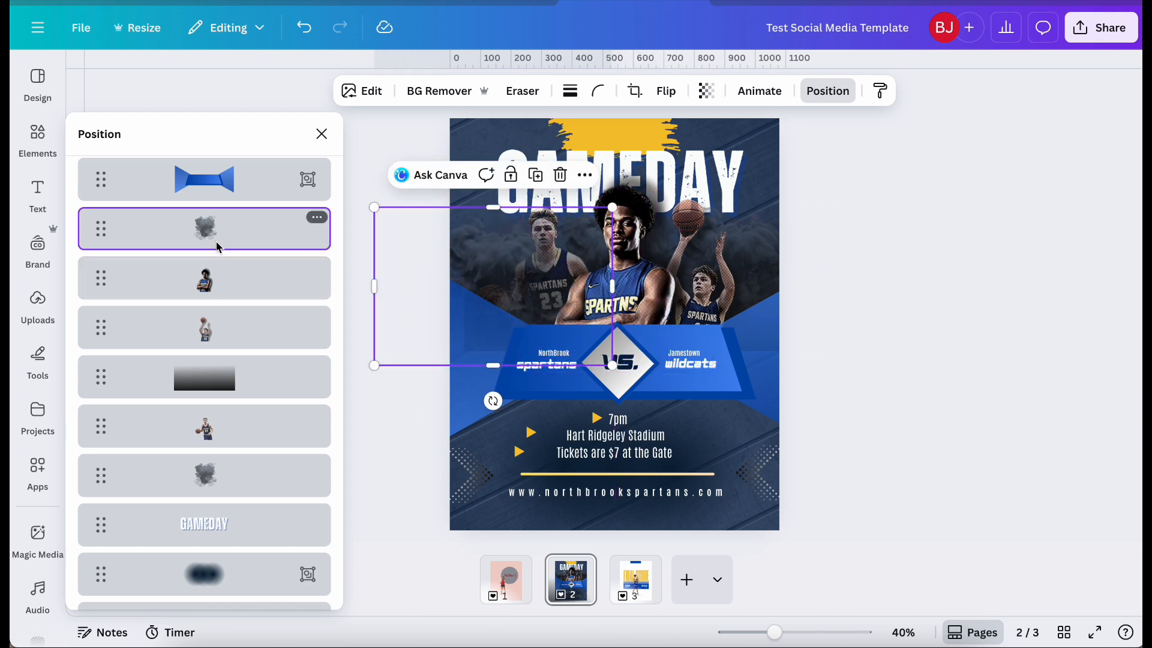
left_click_drag(217, 245, 226, 509)
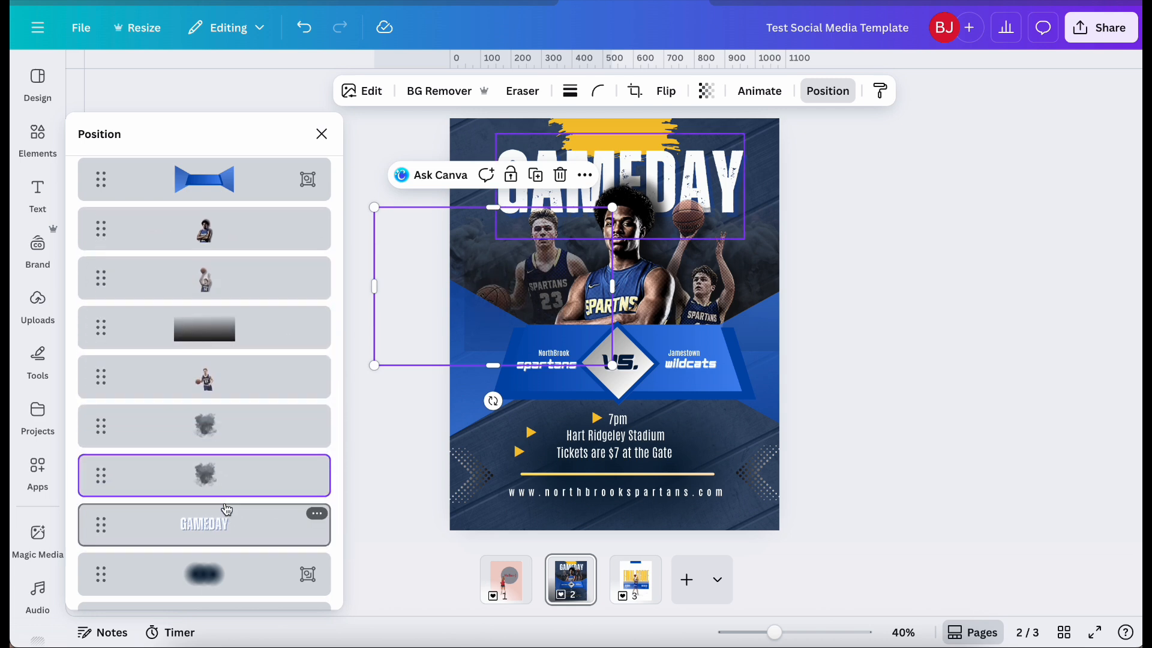
Step: Bring the selected smoke graphic to the front of the poster
right_click(460, 246)
mouse_move(532, 307)
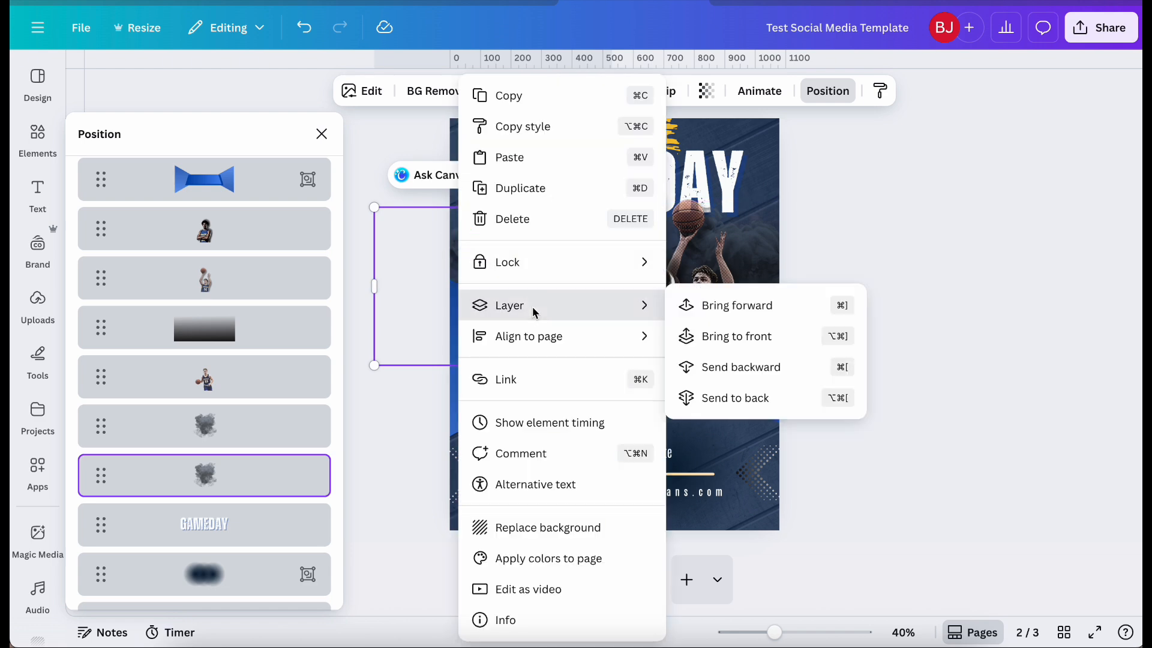
left_click(719, 337)
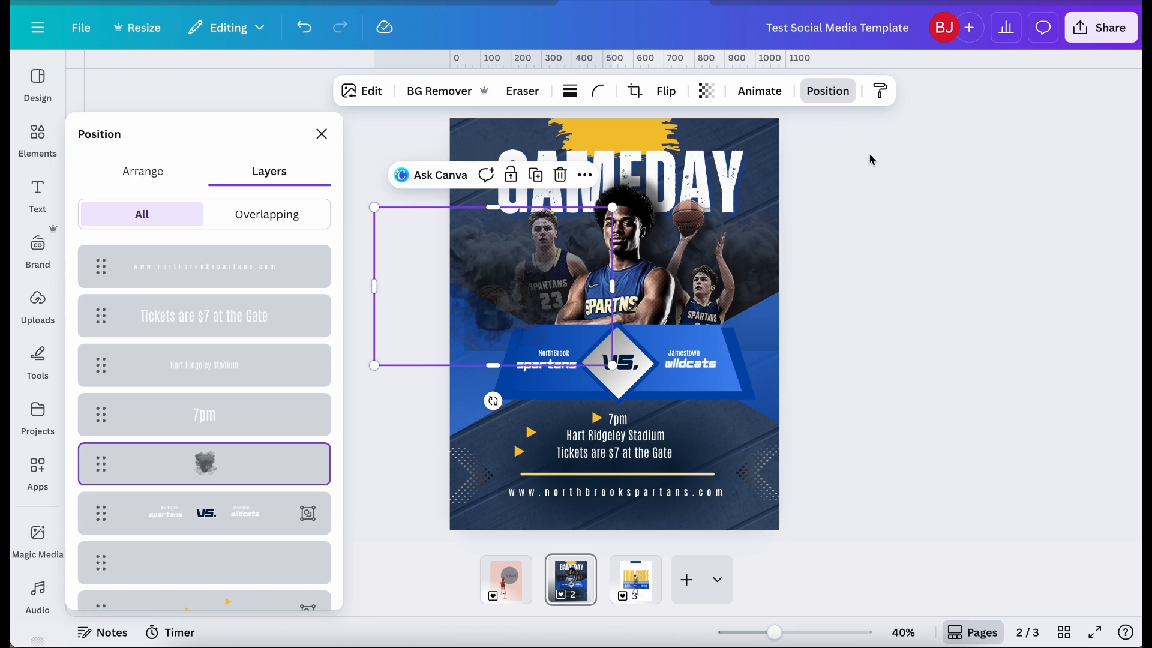
Step: Nudge the smoke graphic slightly and send it one layer backward
mouse_move(451, 249)
left_mouse_down()
mouse_move(496, 250)
mouse_move(463, 248)
left_mouse_up()
right_click(463, 248)
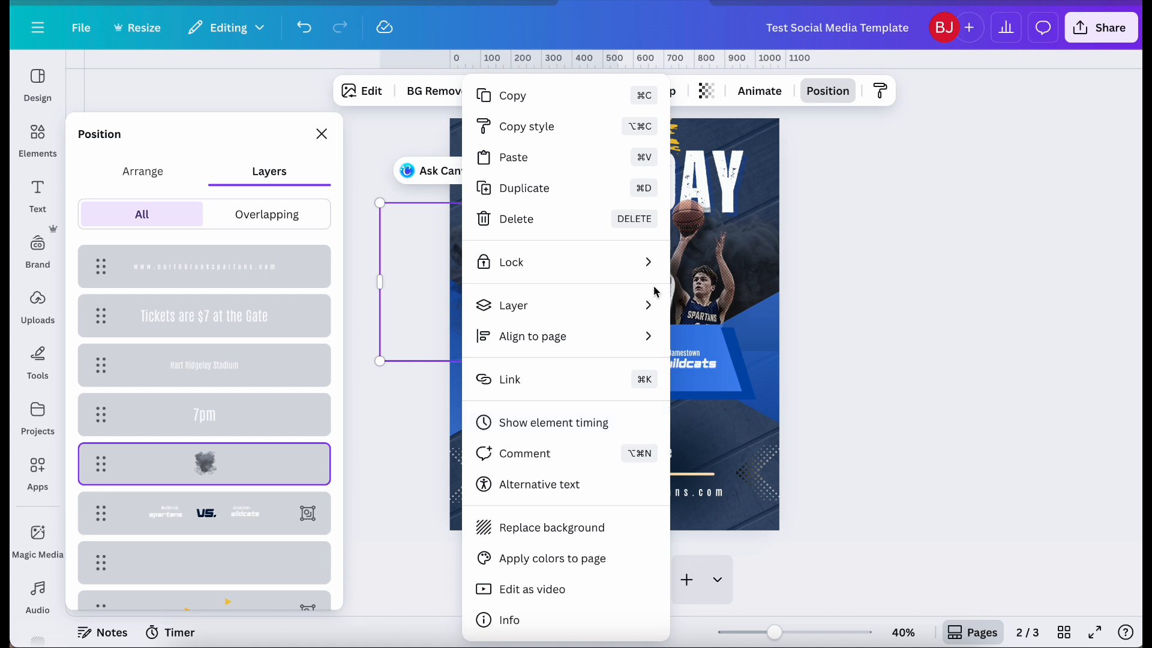
mouse_move(652, 306)
left_click(700, 366)
right_click(506, 279)
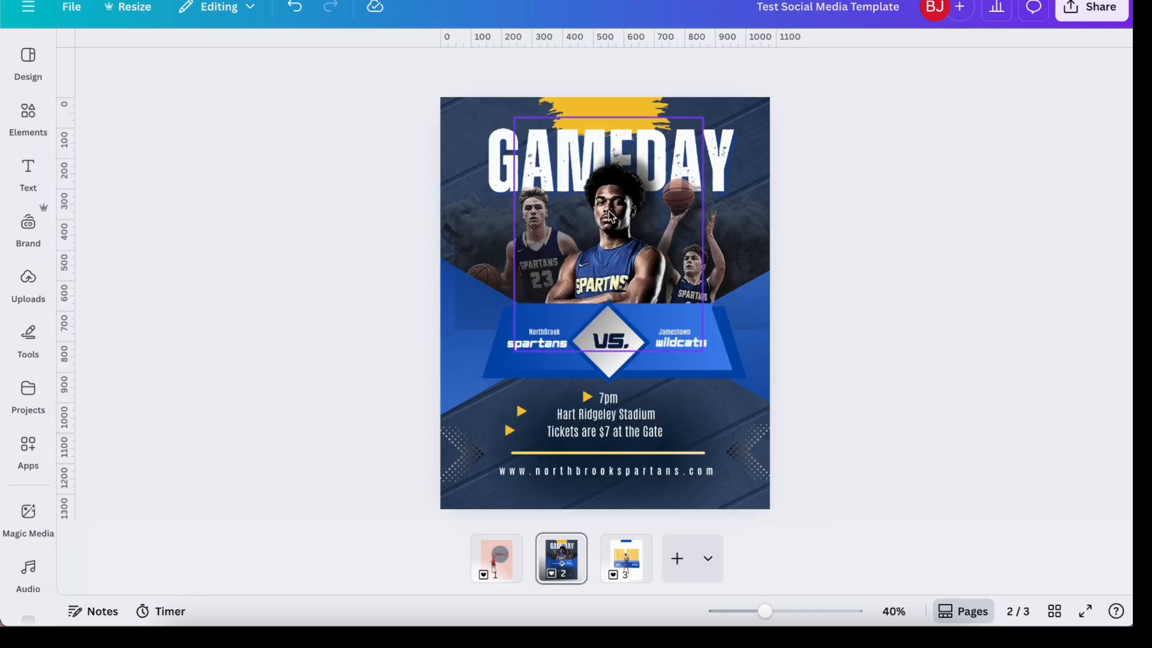
Step: Send the centre player's image backward two layers, behind the basketball shooter and the dark gradient
left_click(610, 217)
right_click(610, 217)
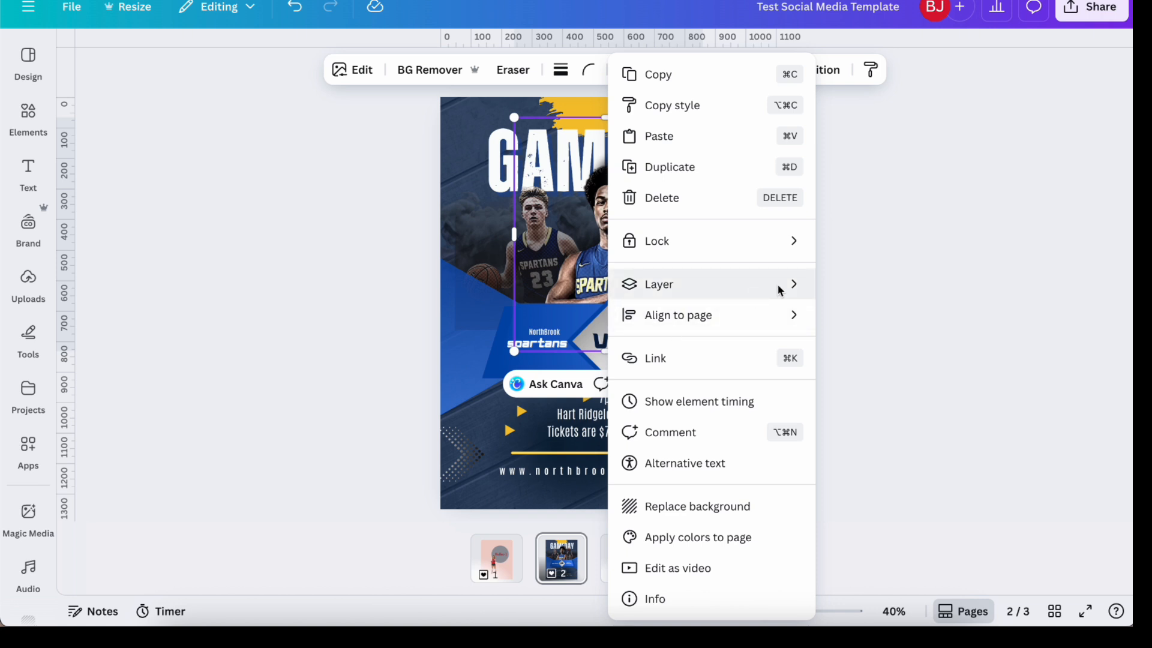
mouse_move(778, 288)
left_click(867, 345)
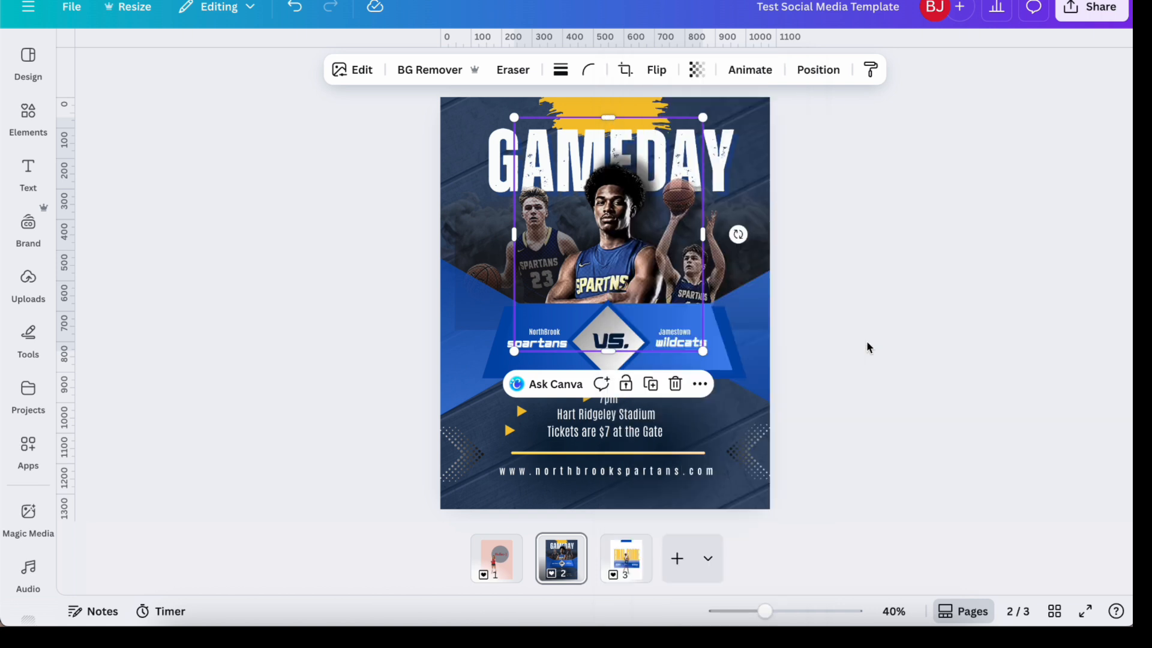
right_click(611, 214)
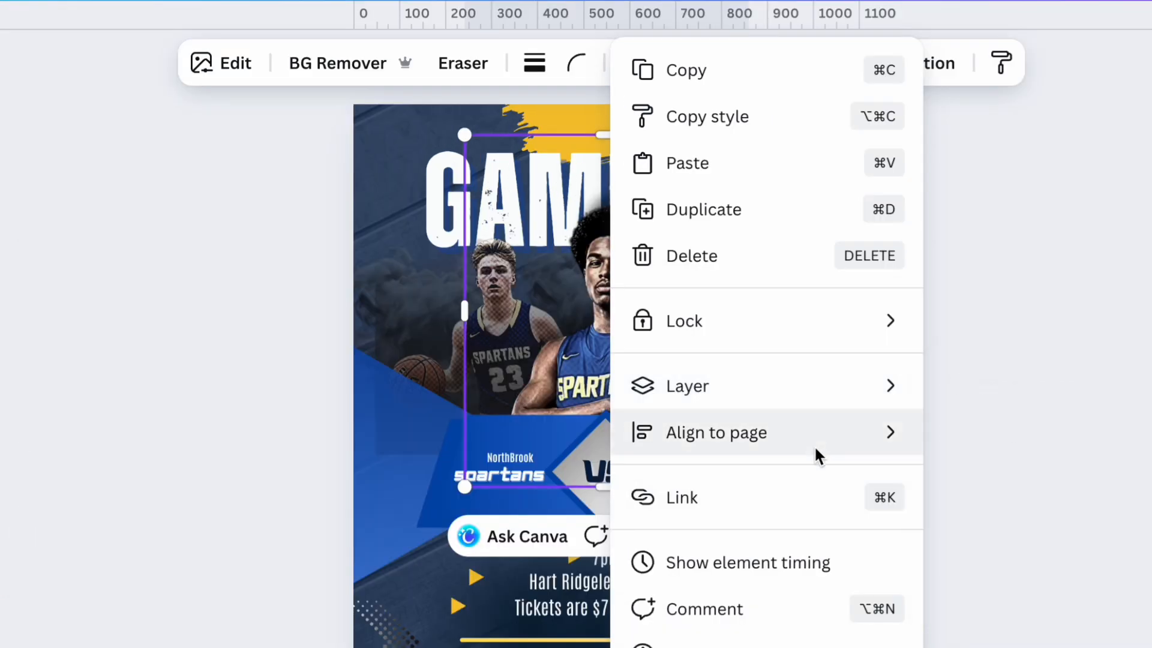
mouse_move(747, 323)
mouse_move(877, 391)
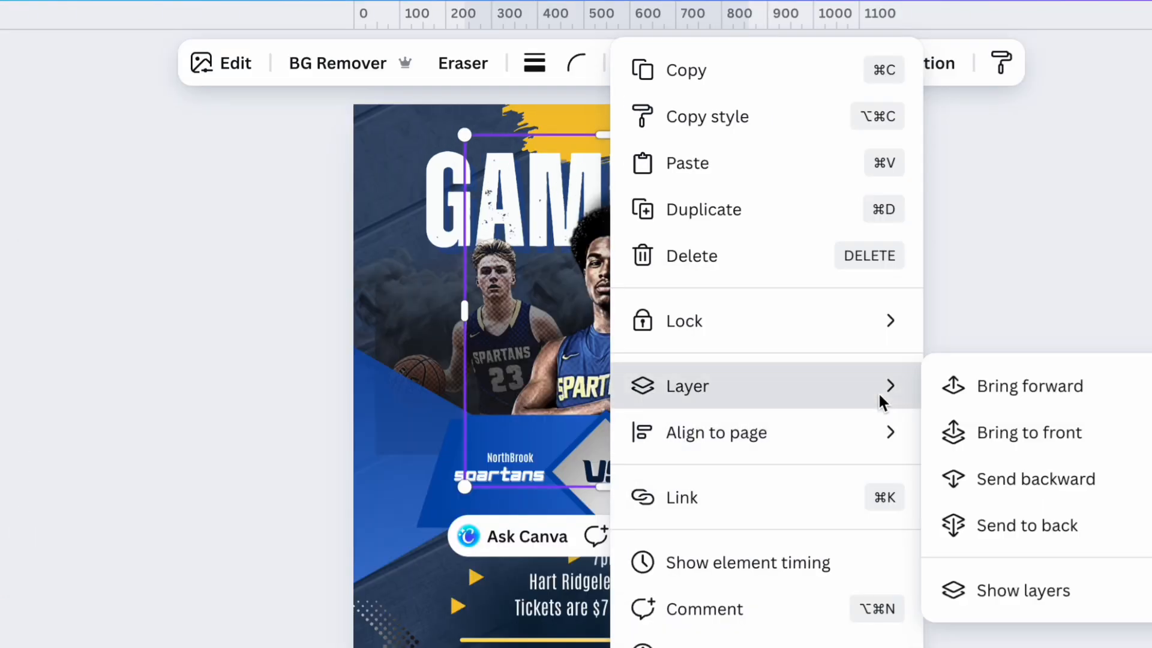
left_click(984, 483)
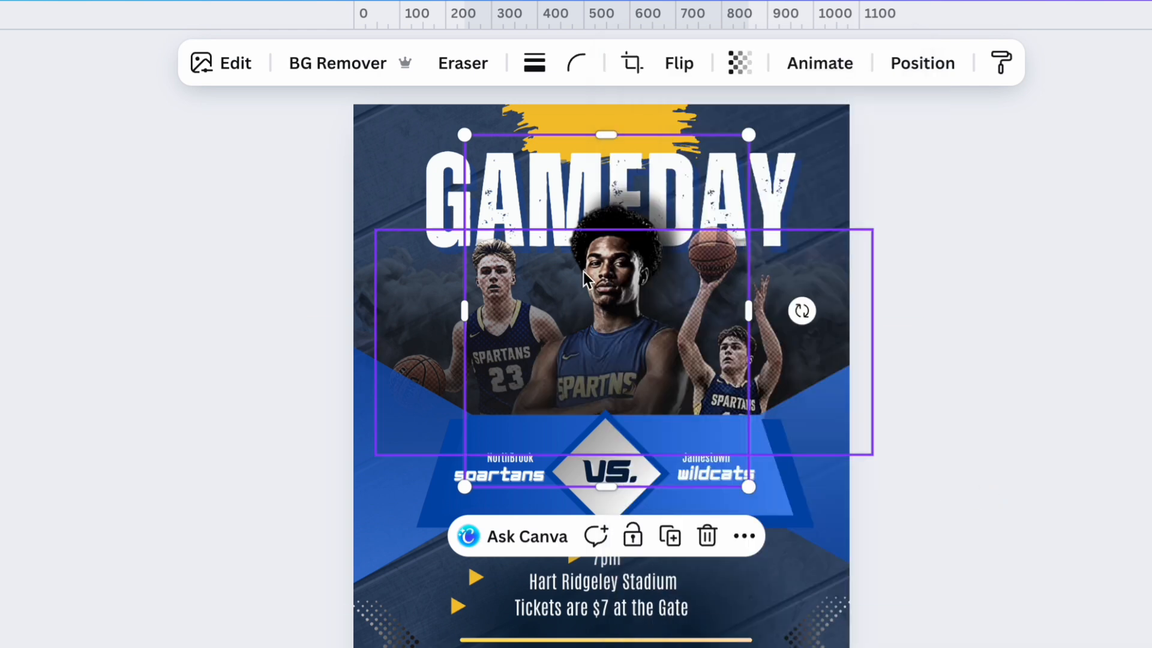
Step: Send the centre player's image one more layer backward, behind the number 23 player
right_click(599, 227)
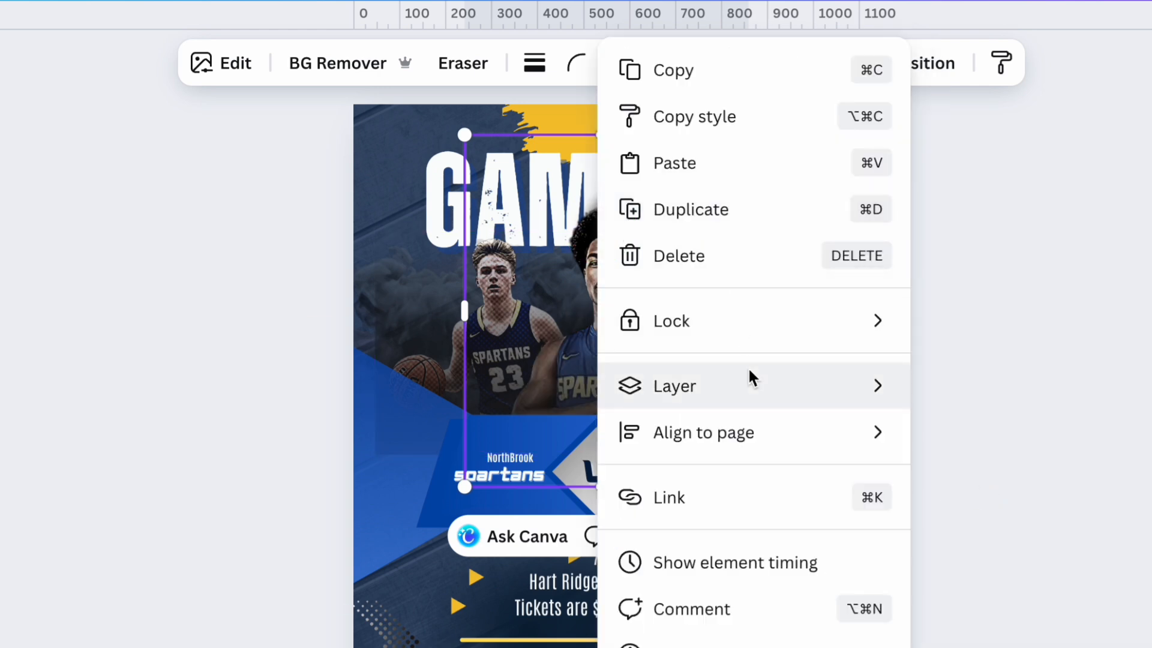
mouse_move(848, 400)
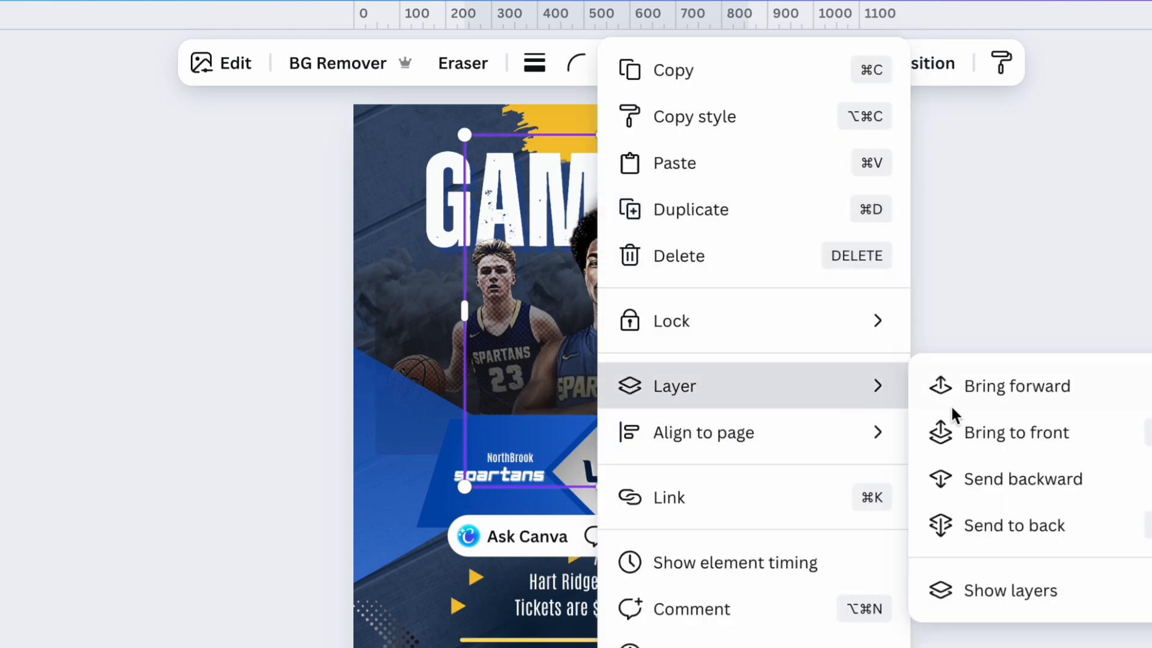
left_click(988, 477)
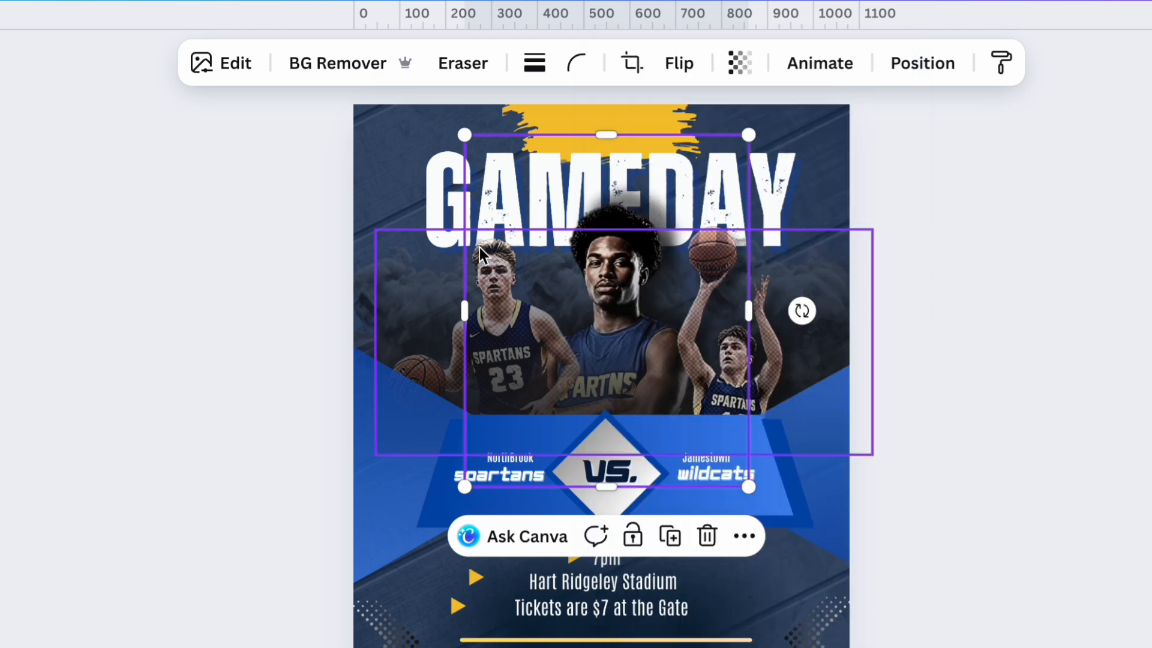
Step: Bring the centre player's image one layer forward, in front of the number 23 player
right_click(620, 211)
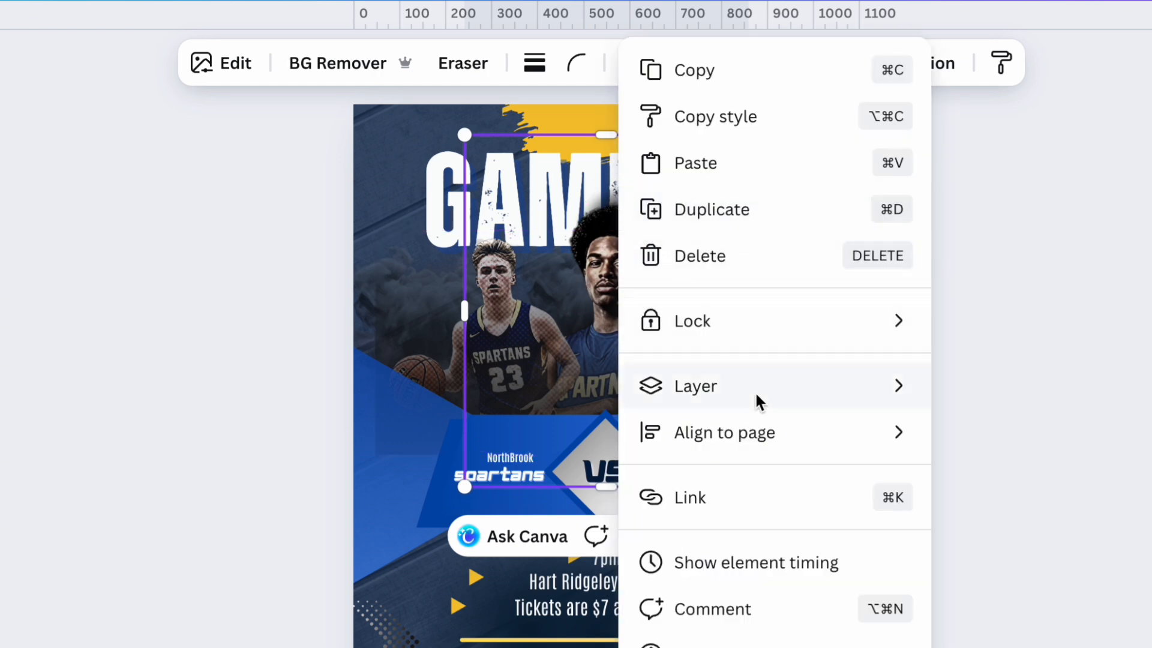
mouse_move(757, 405)
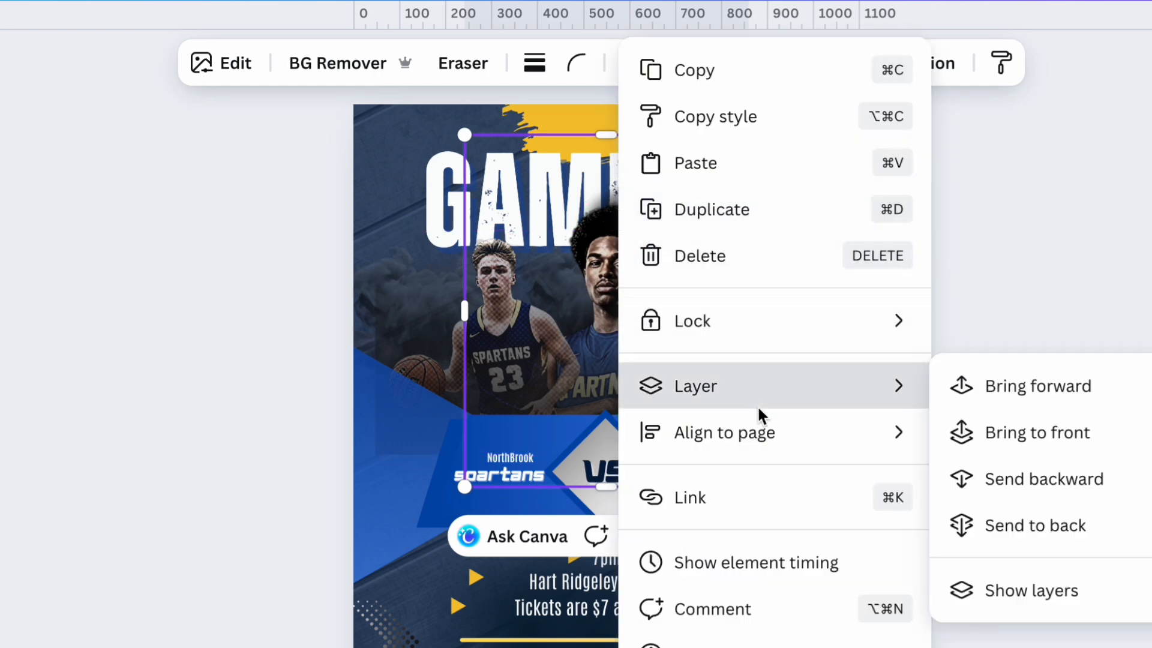
left_click(974, 404)
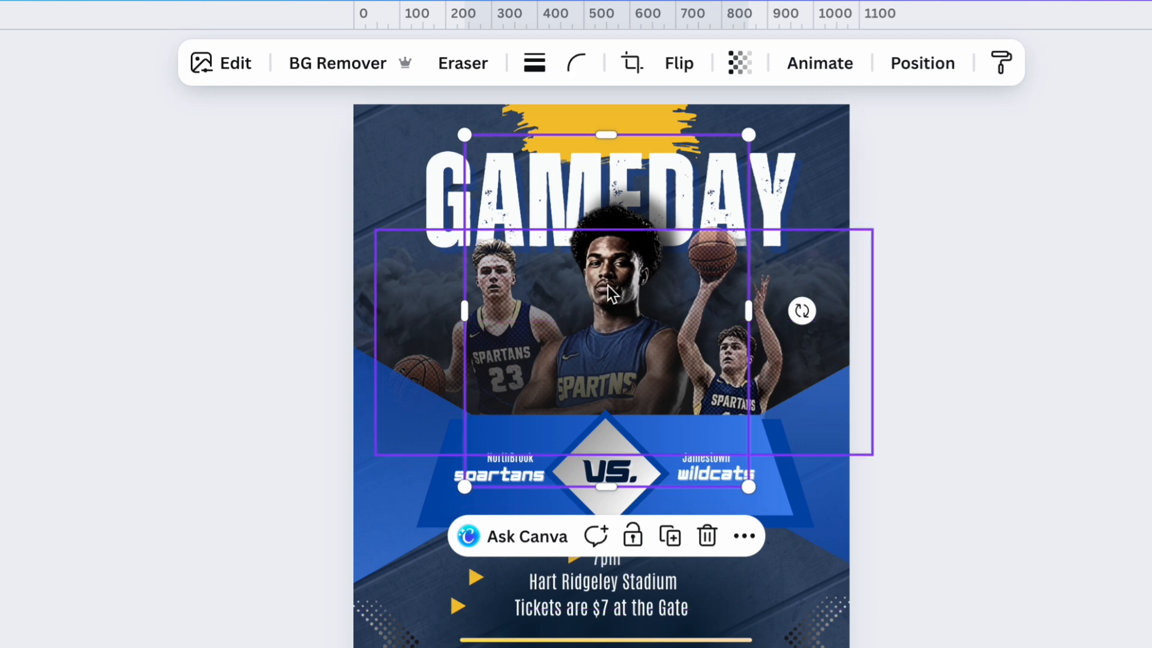
right_click(665, 189)
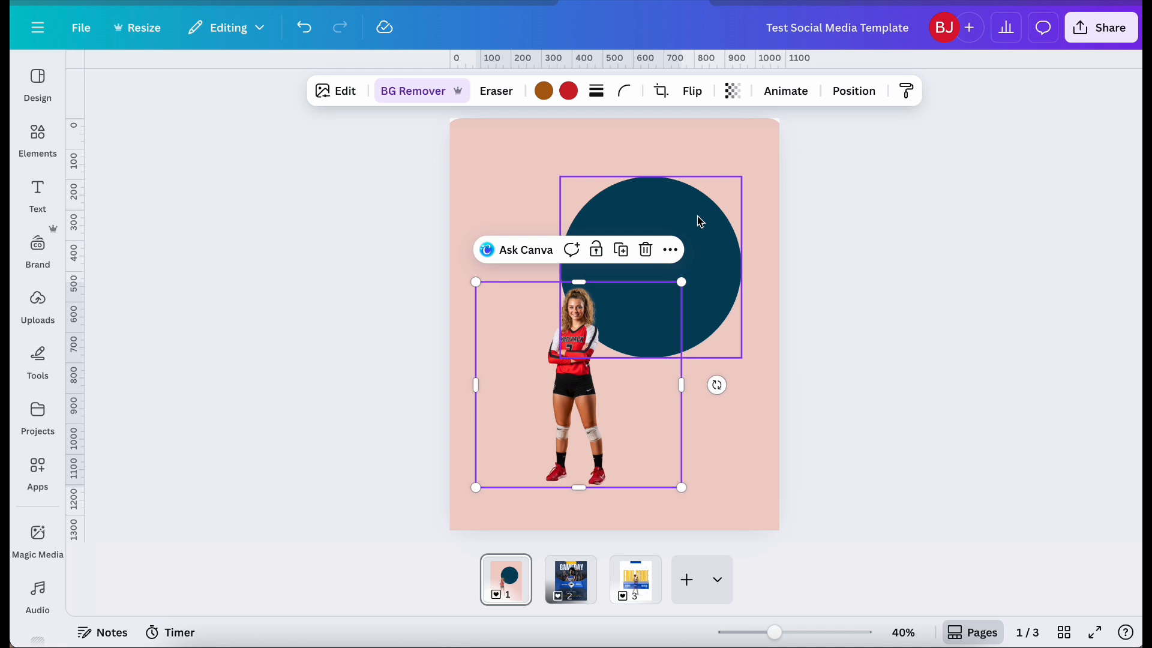
Step: In the layer list, move the "Hello:-)" text above the dark blue circle and bring the translucent pink rectangle to the front
left_click(854, 90)
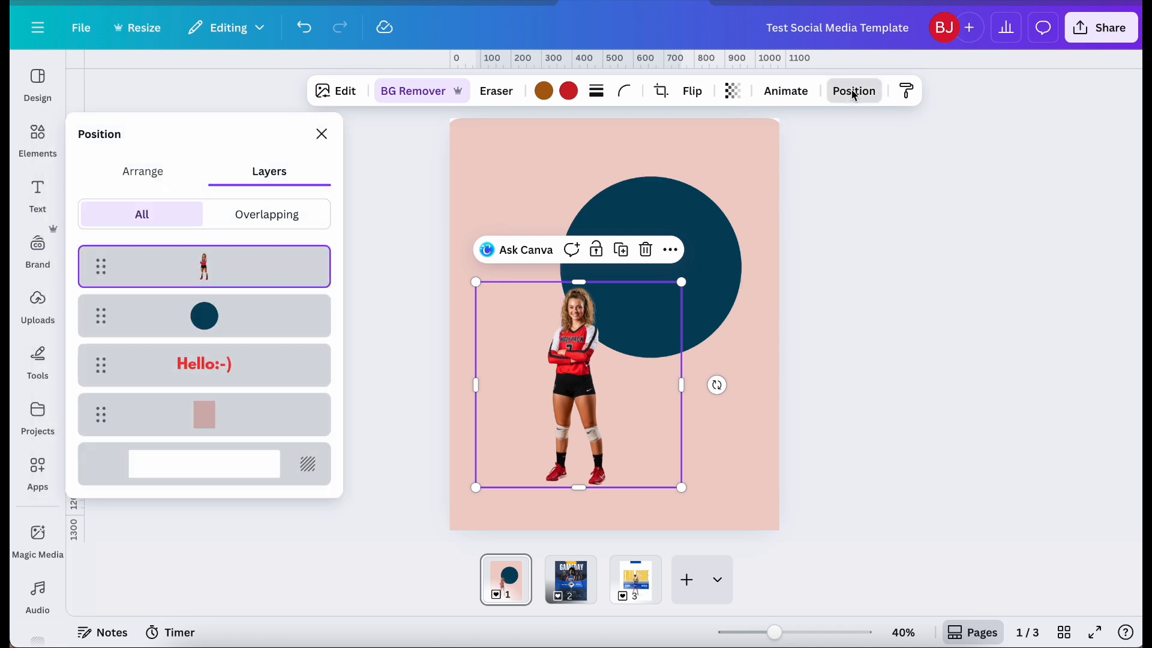
left_click(246, 376)
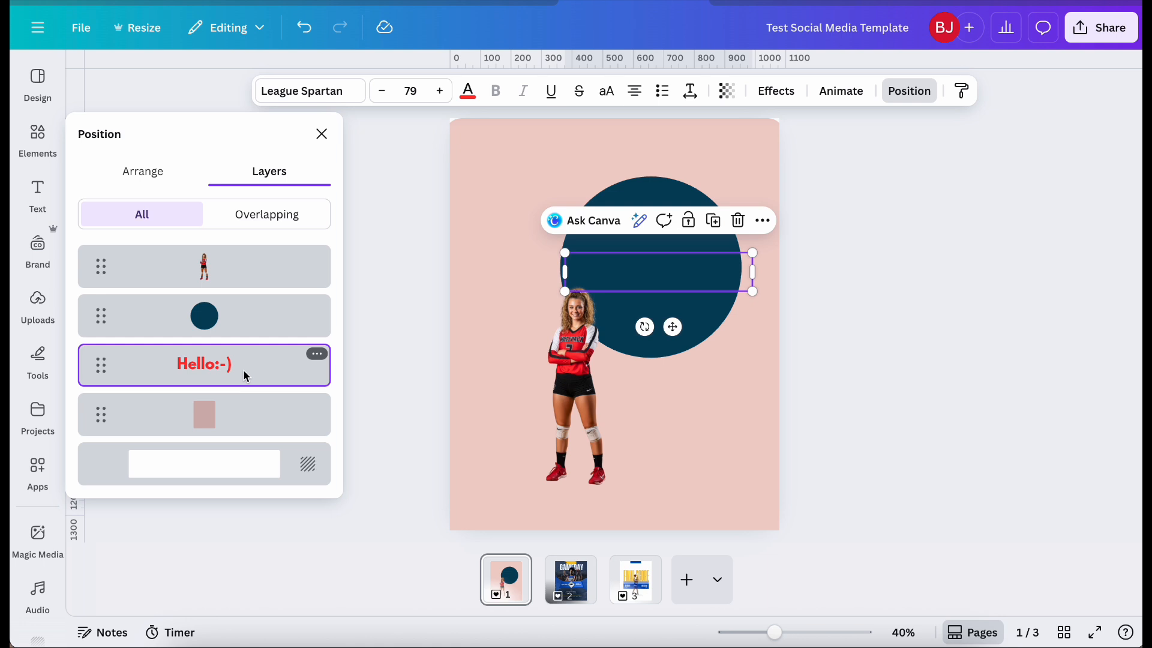
left_click_drag(246, 376, 248, 312)
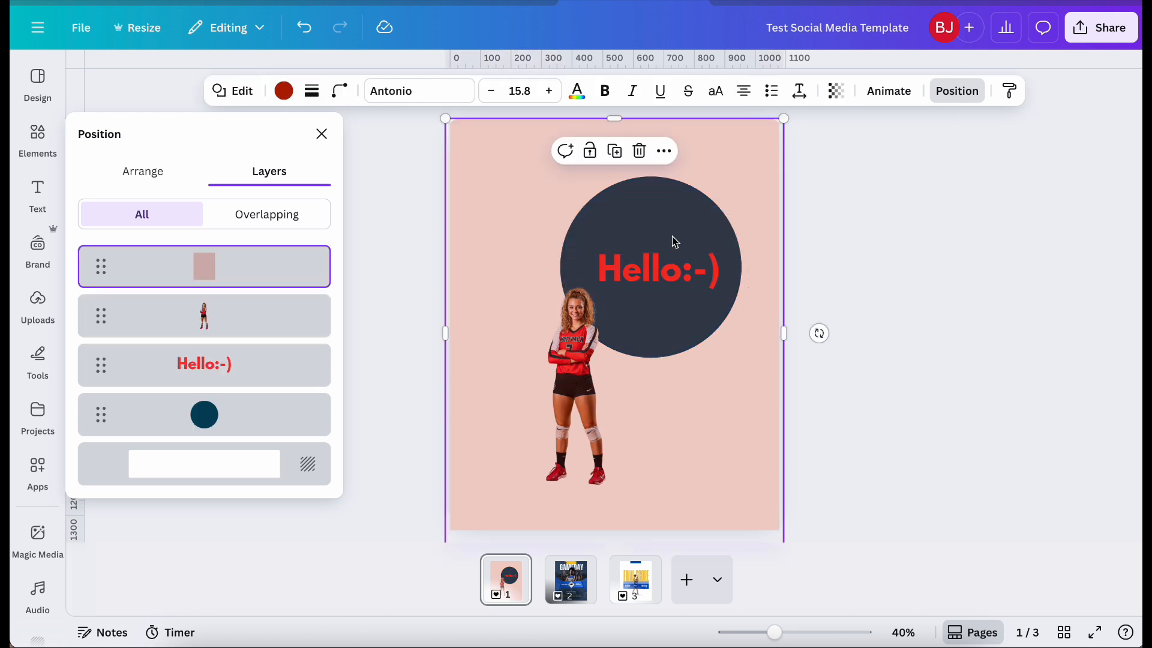
Step: Select the volleyball player and the "Hello:-)" text through the layer list, moving the player slightly up and right and the text slightly up
left_click(676, 273)
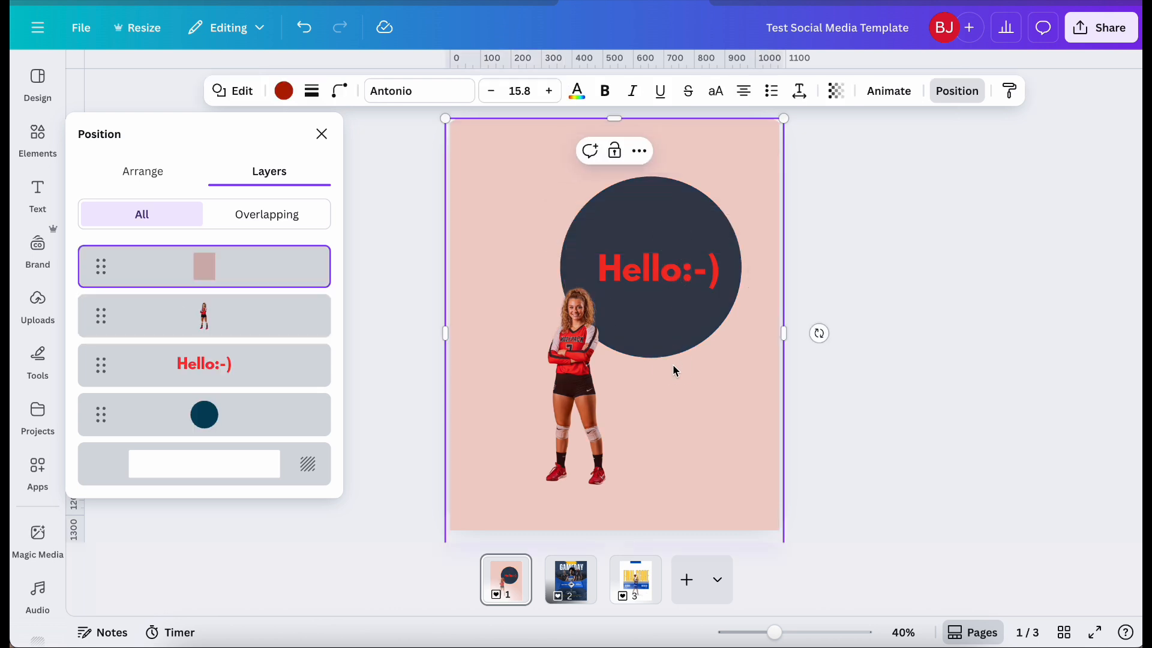
left_click(526, 354)
left_click(240, 272)
left_click(250, 313)
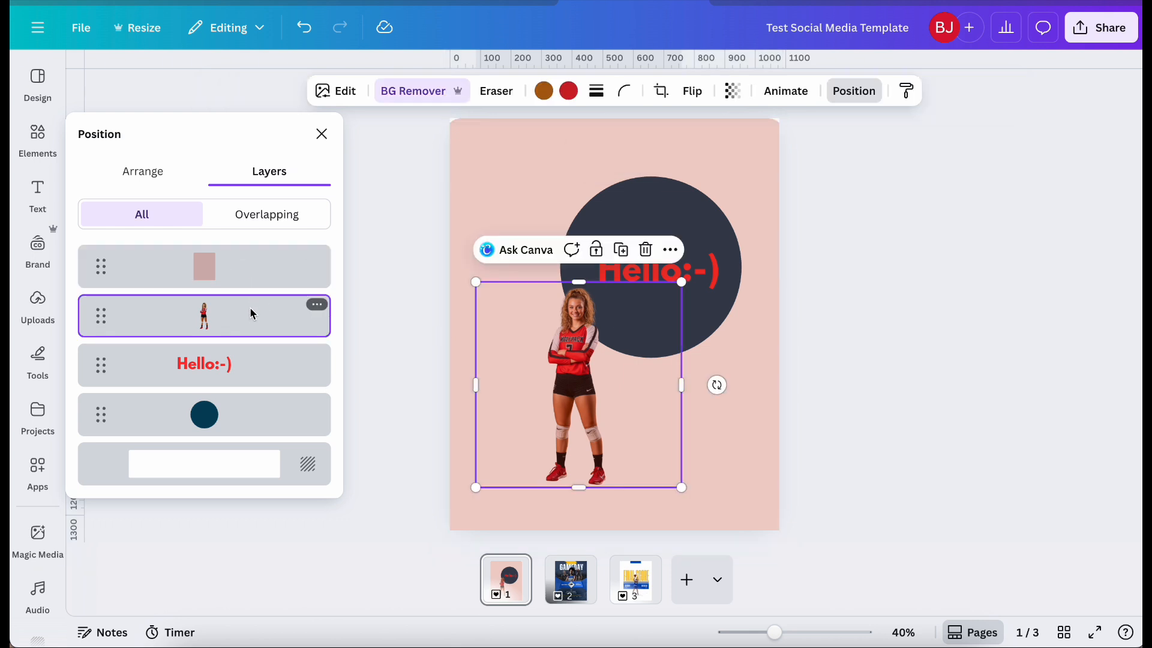
mouse_move(592, 358)
left_mouse_down()
mouse_move(597, 336)
mouse_move(599, 349)
left_mouse_up()
left_click(280, 379)
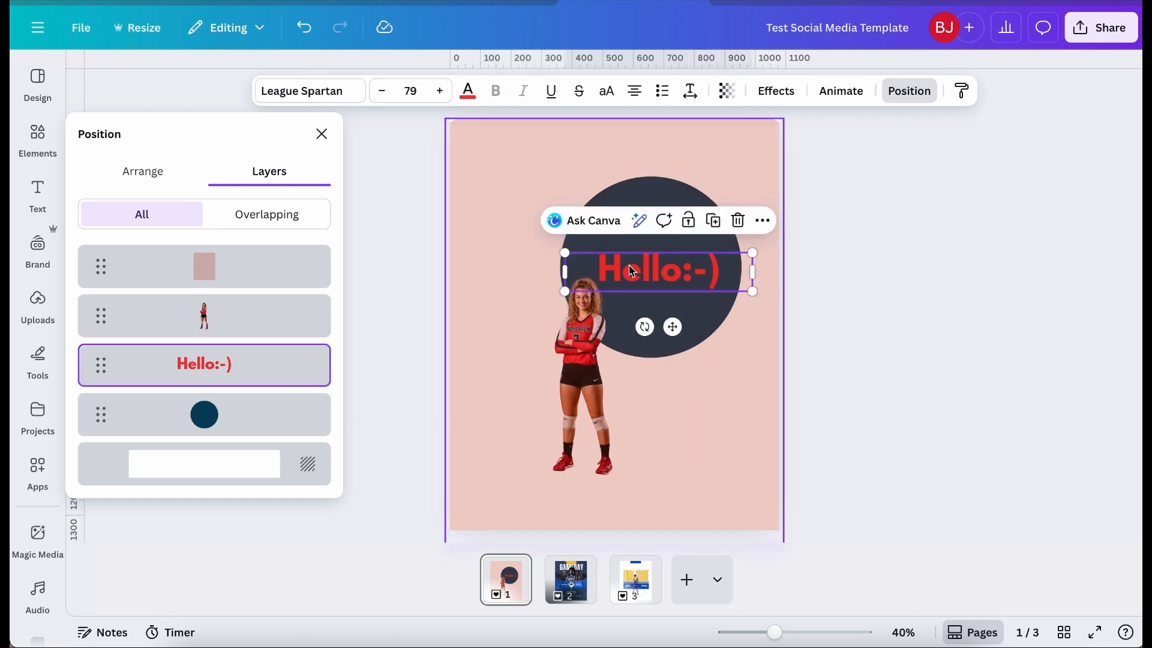
left_click_drag(631, 271, 633, 261)
Step: Move the pink rectangle's layer below the blue circle and enlarge the volleyball player's image until it reaches the page's top edge
left_click_drag(213, 260, 218, 427)
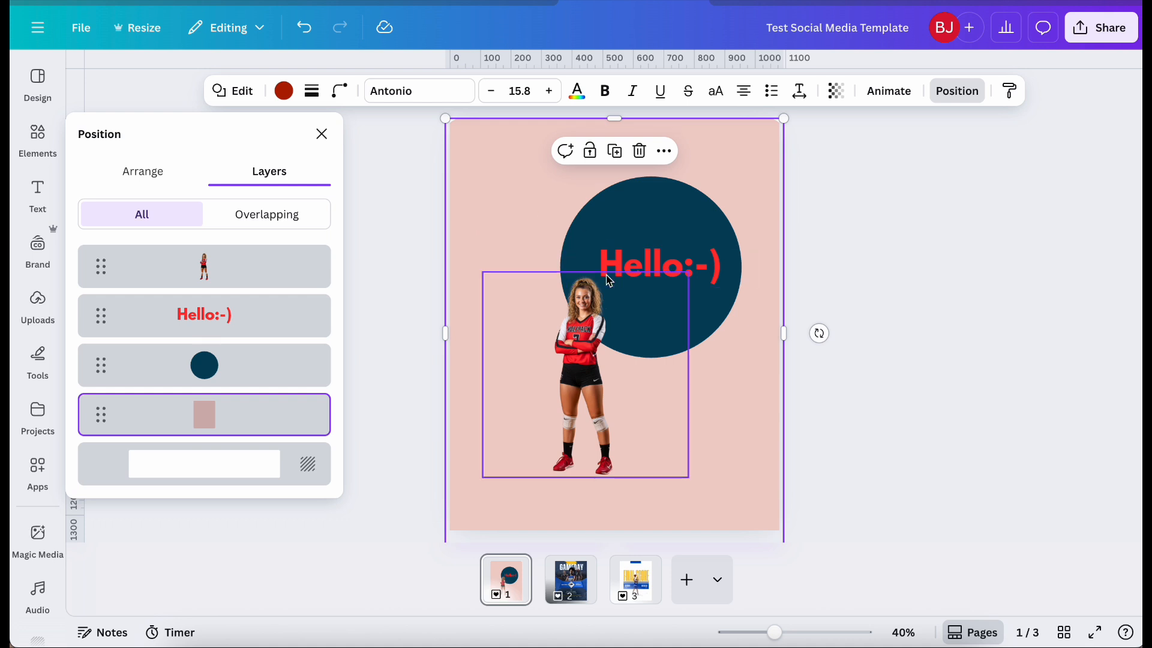
left_click(603, 333)
left_click_drag(691, 275, 800, 89)
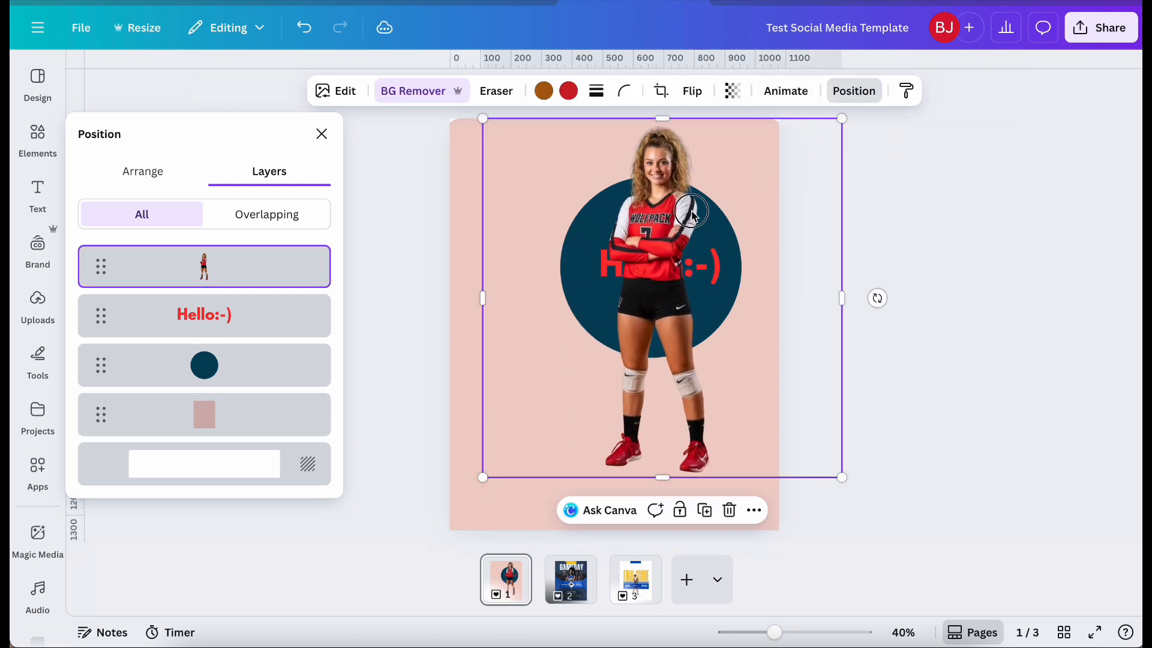